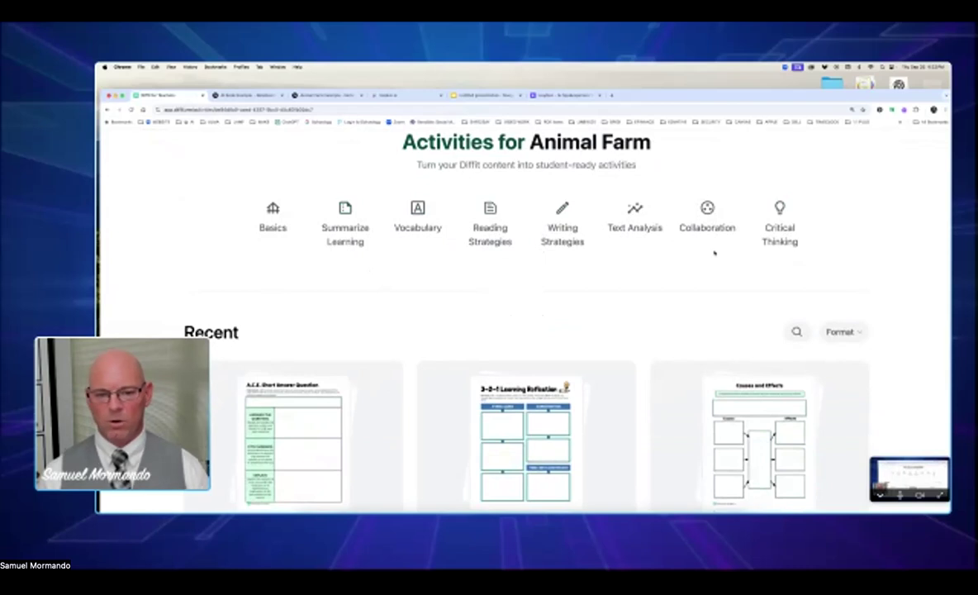
Show the Writing Strategies activities for Animal Farm and look through the listed templates
{"action": "left_click", "coordinate": [568, 241]}
{"action": "scroll", "coordinate": [651, 277], "scroll_direction": "down", "scroll_amount": 2}
{"action": "scroll", "coordinate": [653, 283], "scroll_direction": "down", "scroll_amount": 5}
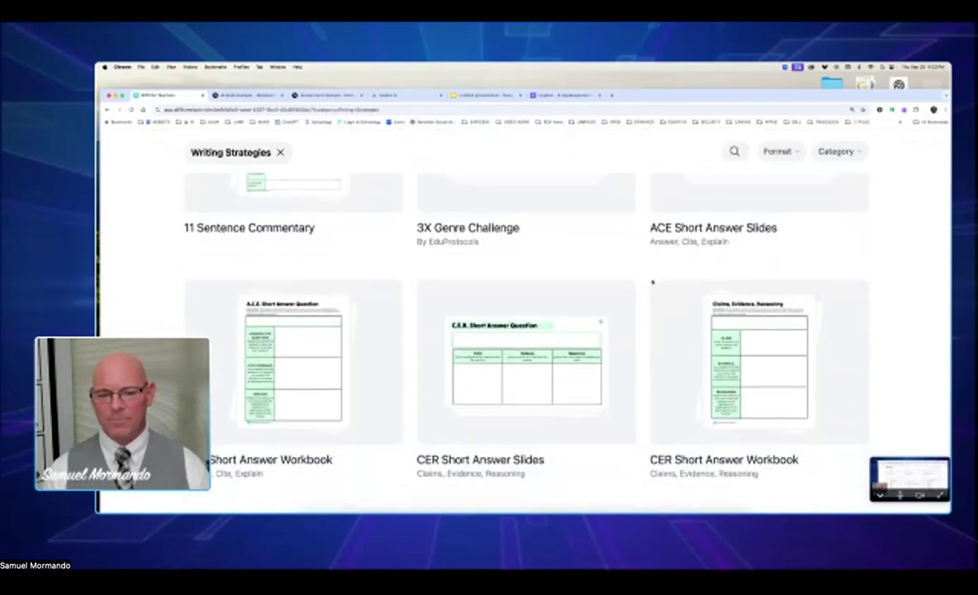
{"action": "scroll", "coordinate": [653, 283], "scroll_direction": "down", "scroll_amount": 5}
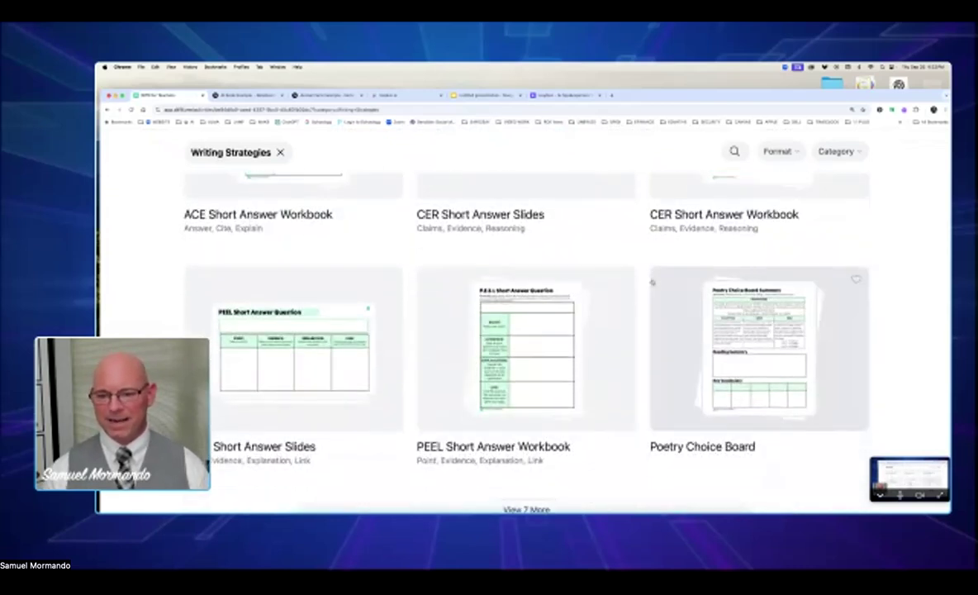
{"action": "scroll", "coordinate": [653, 283], "scroll_direction": "down", "scroll_amount": 2}
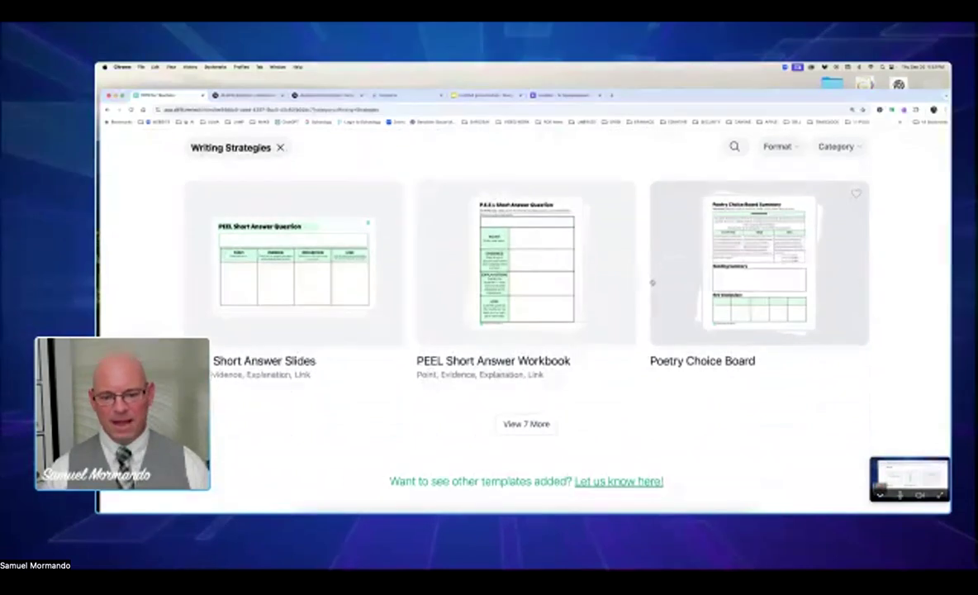
Expand the list to show the remaining Writing Strategies templates and open Reading with Short Answer Questions
{"action": "left_click", "coordinate": [527, 423]}
{"action": "scroll", "coordinate": [622, 370], "scroll_direction": "down", "scroll_amount": 2}
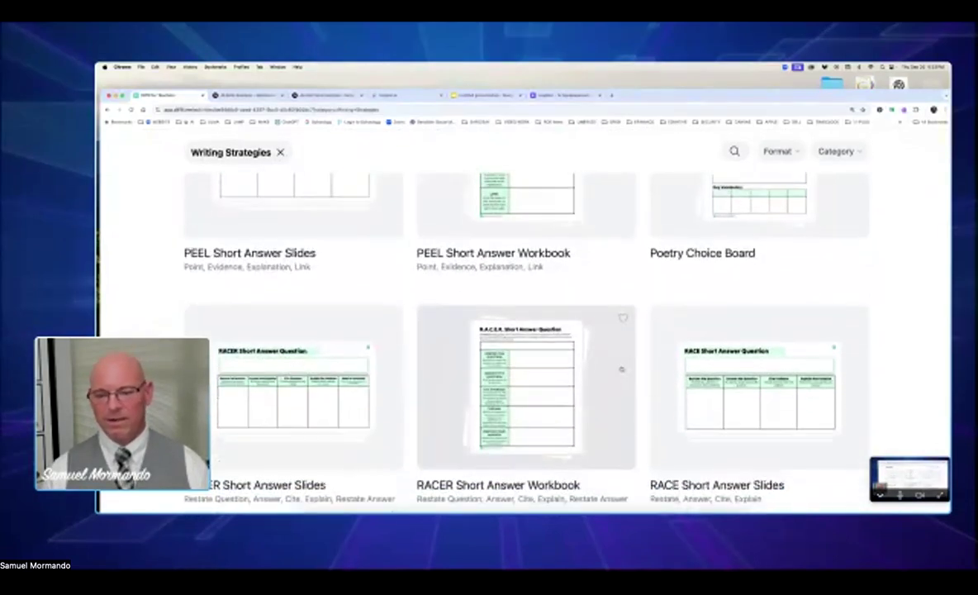
{"action": "scroll", "coordinate": [622, 369], "scroll_direction": "down", "scroll_amount": 2}
{"action": "scroll", "coordinate": [622, 369], "scroll_direction": "down", "scroll_amount": 3}
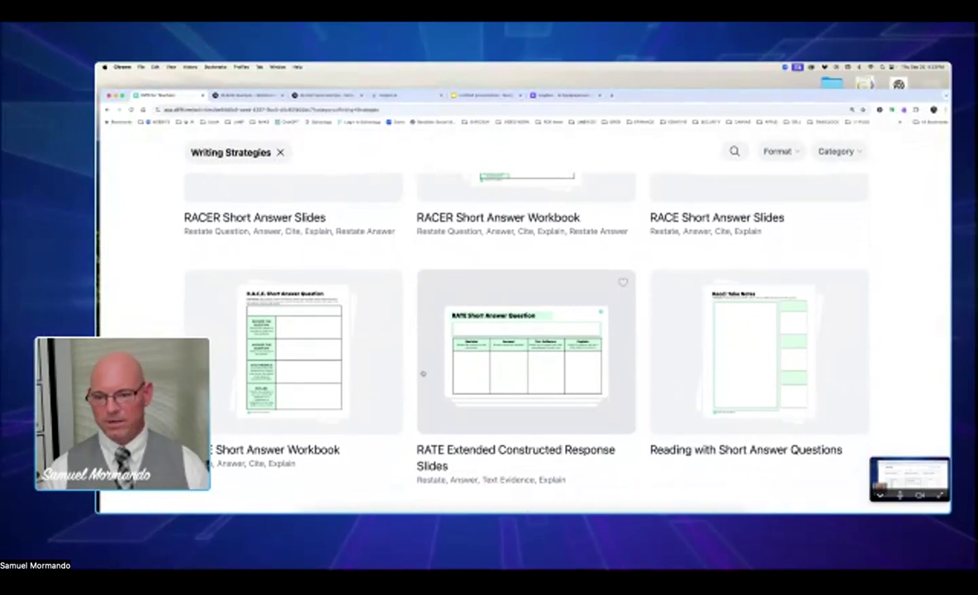
{"action": "left_click", "coordinate": [734, 361]}
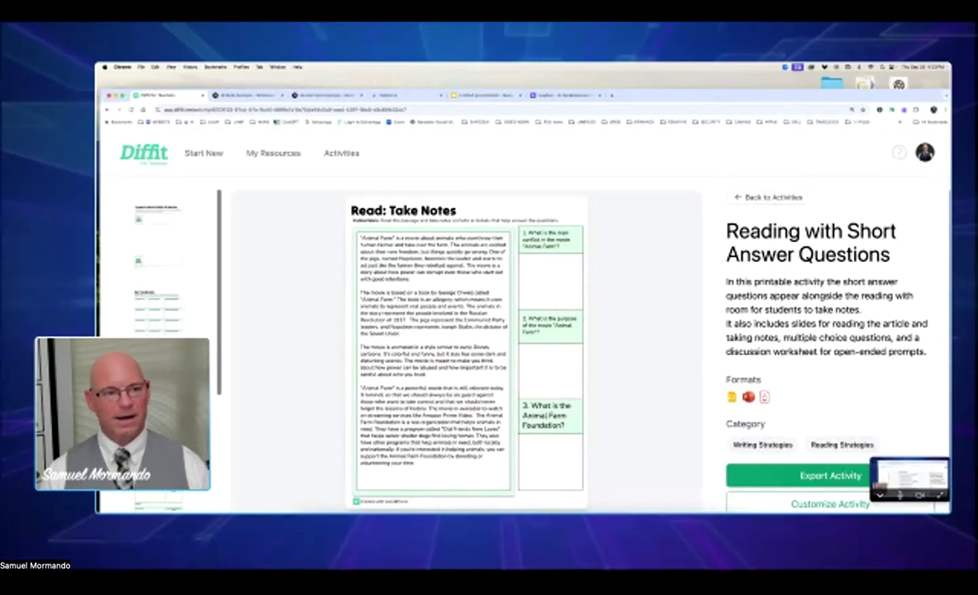
Switch to the AI Book Example notebook in NotebookLM, skim its draft PDF source and close the source
{"action": "left_click", "coordinate": [252, 96]}
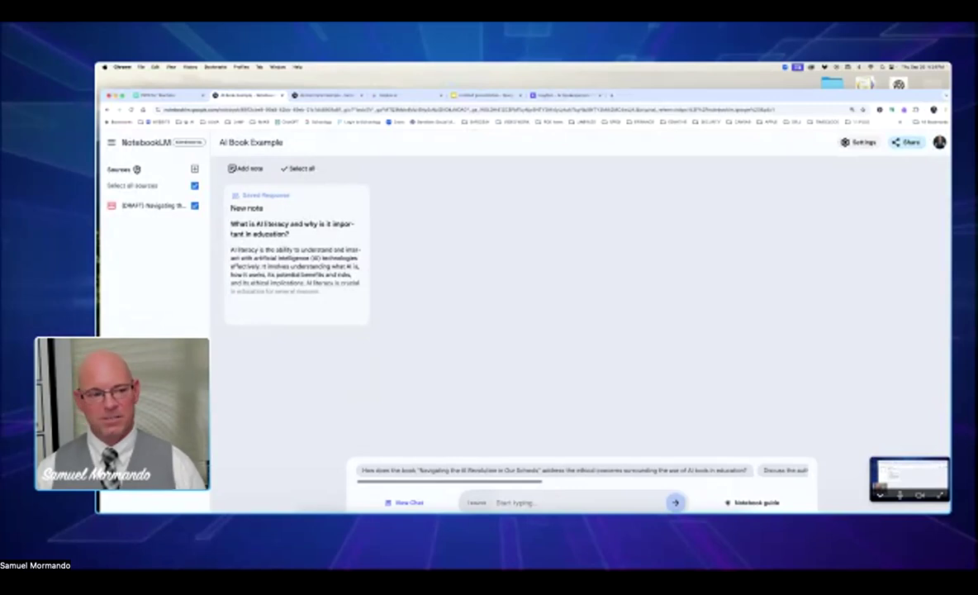
{"action": "left_click", "coordinate": [152, 211]}
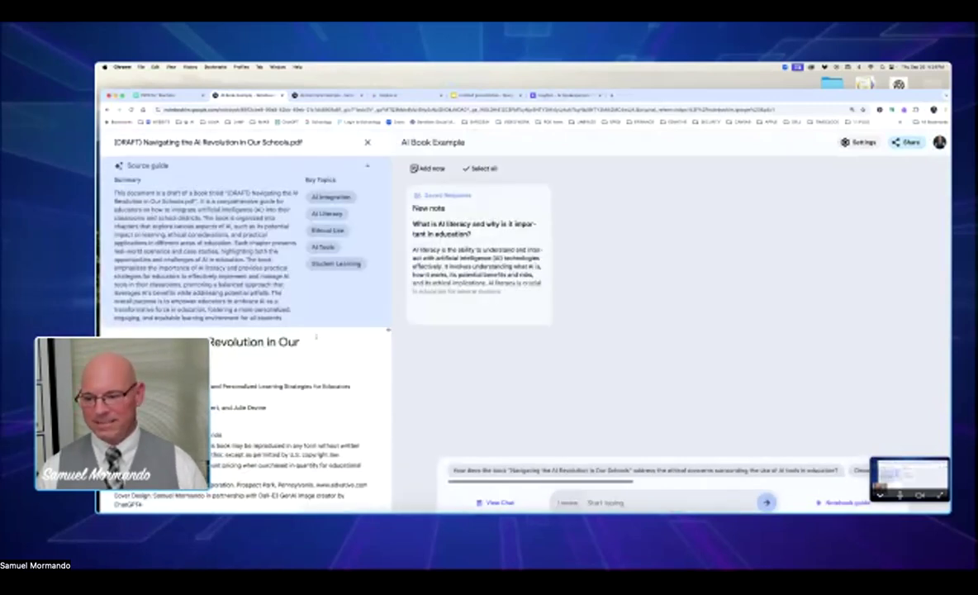
{"action": "scroll", "coordinate": [380, 334], "scroll_direction": "down", "scroll_amount": 10}
{"action": "scroll", "coordinate": [388, 337], "scroll_direction": "down", "scroll_amount": 15}
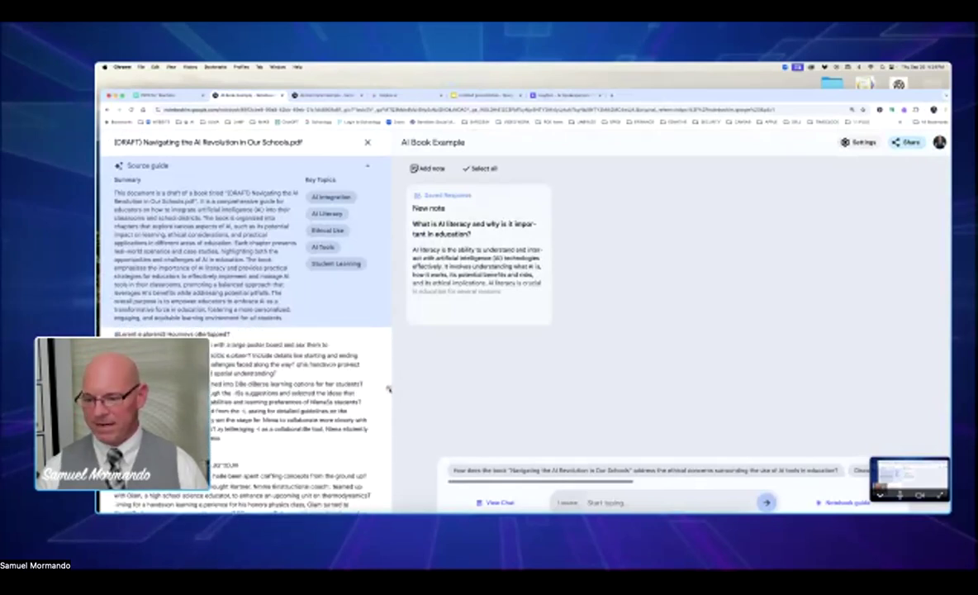
{"action": "scroll", "coordinate": [388, 396], "scroll_direction": "down", "scroll_amount": 15}
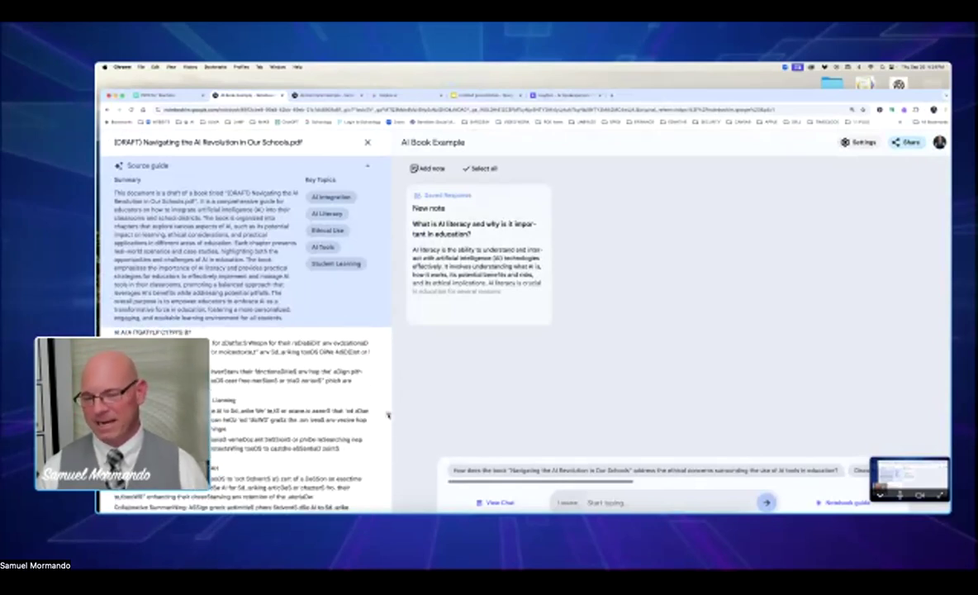
{"action": "scroll", "coordinate": [388, 415], "scroll_direction": "down", "scroll_amount": 10}
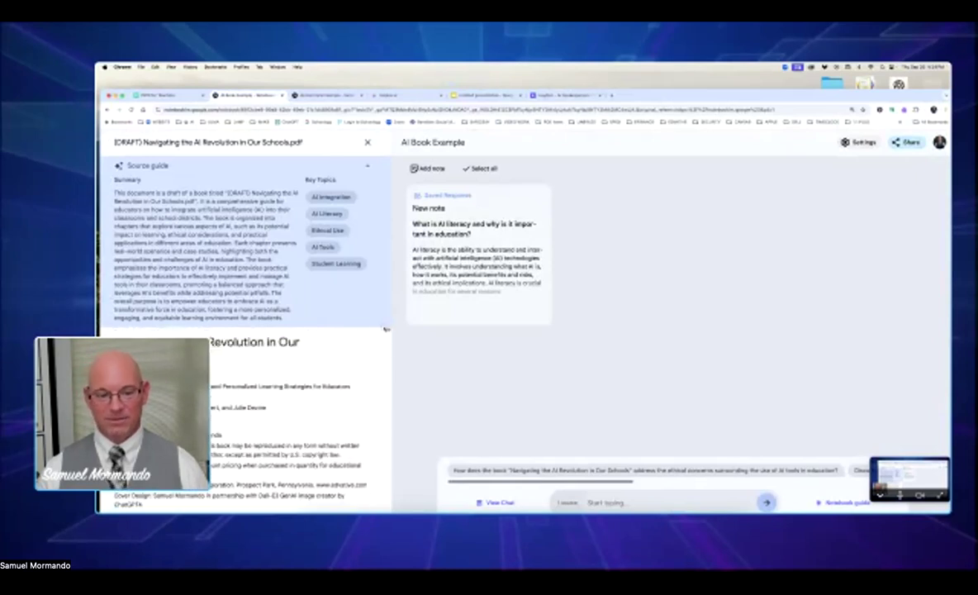
{"action": "left_click", "coordinate": [368, 142]}
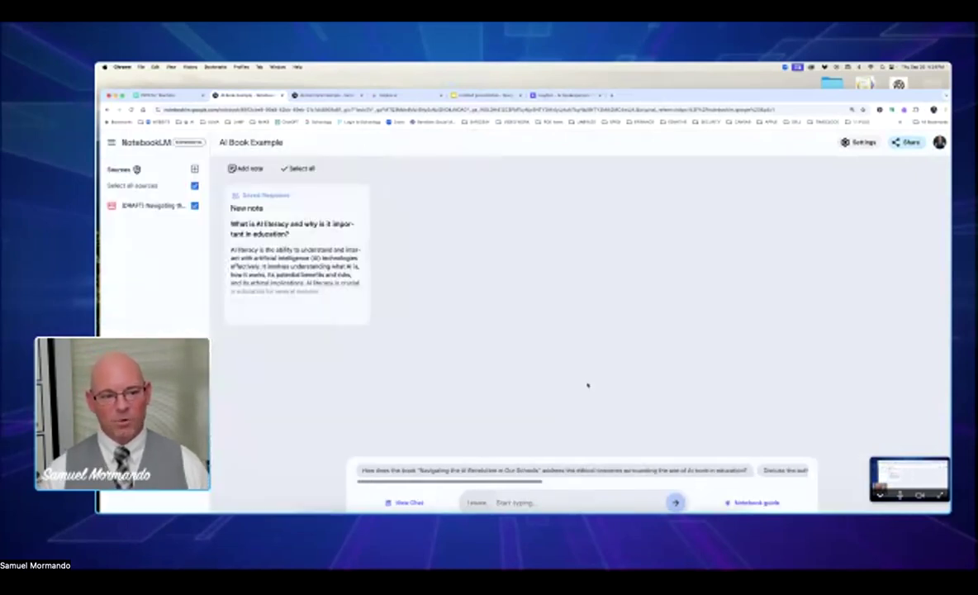
Open the notebook guide of AI Book Example, play its audio overview and pause it after a short excerpt
{"action": "left_click", "coordinate": [757, 504]}
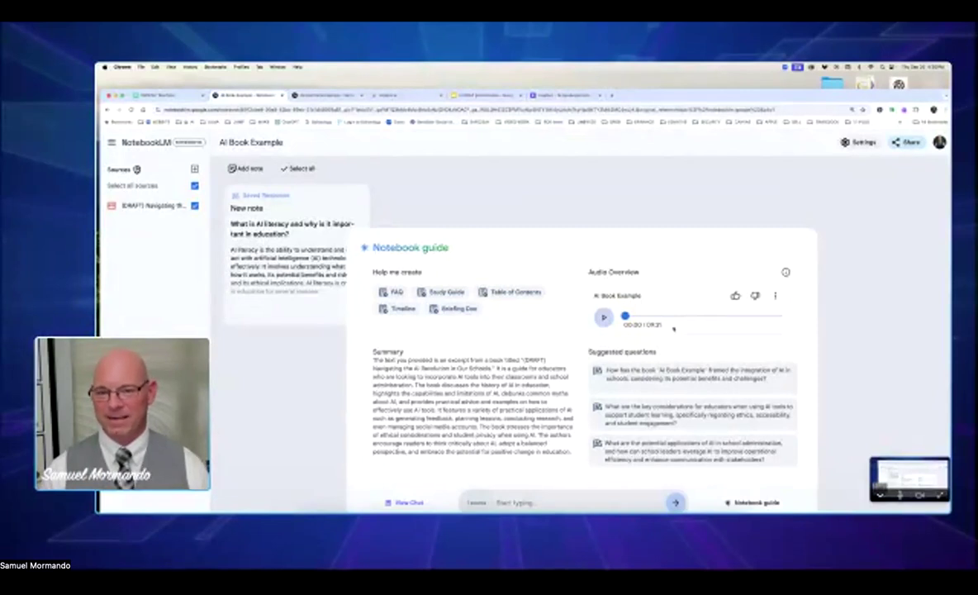
{"action": "left_click", "coordinate": [604, 317]}
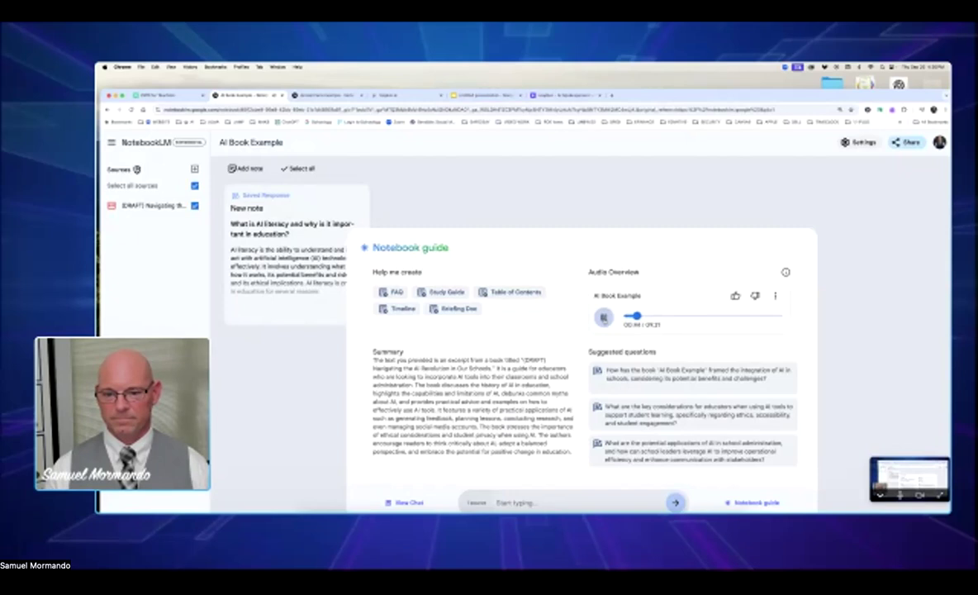
{"action": "left_click", "coordinate": [604, 317]}
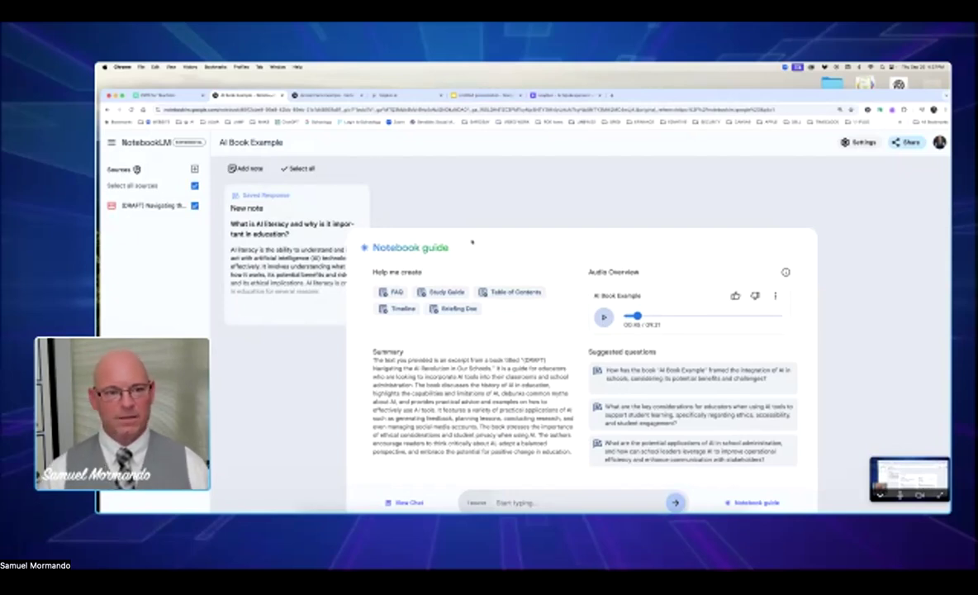
Switch to the Animal Farm Example notebook, read through the saved Animal Farm Study Guide note and close it
{"action": "left_click", "coordinate": [324, 96]}
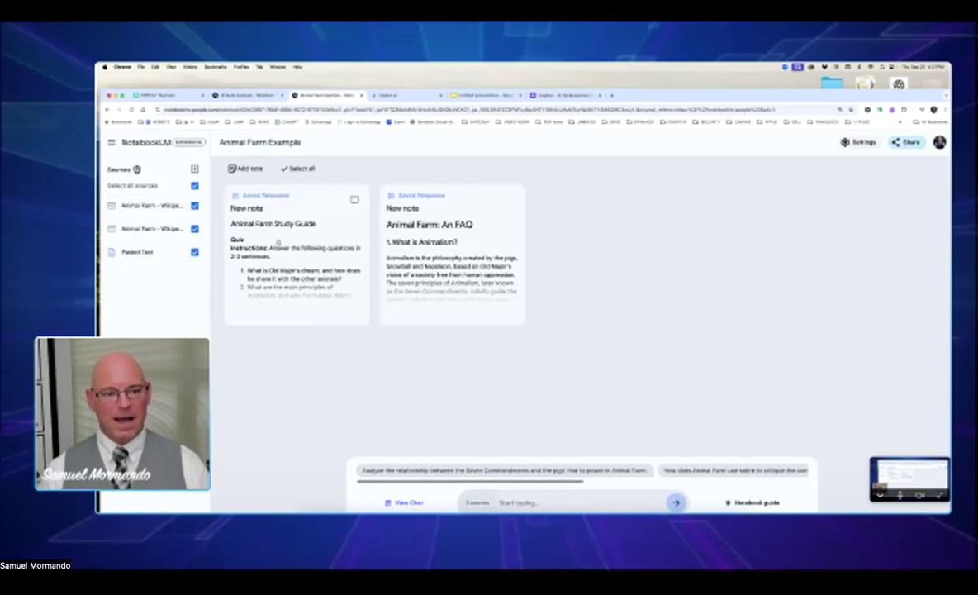
{"action": "left_click", "coordinate": [279, 243]}
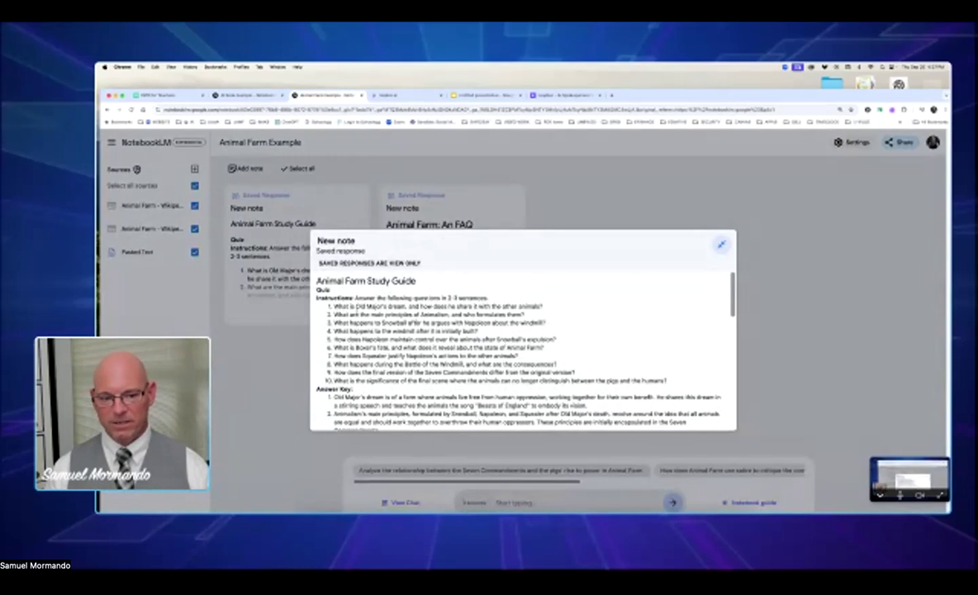
{"action": "scroll", "coordinate": [522, 347], "scroll_direction": "down", "scroll_amount": 5}
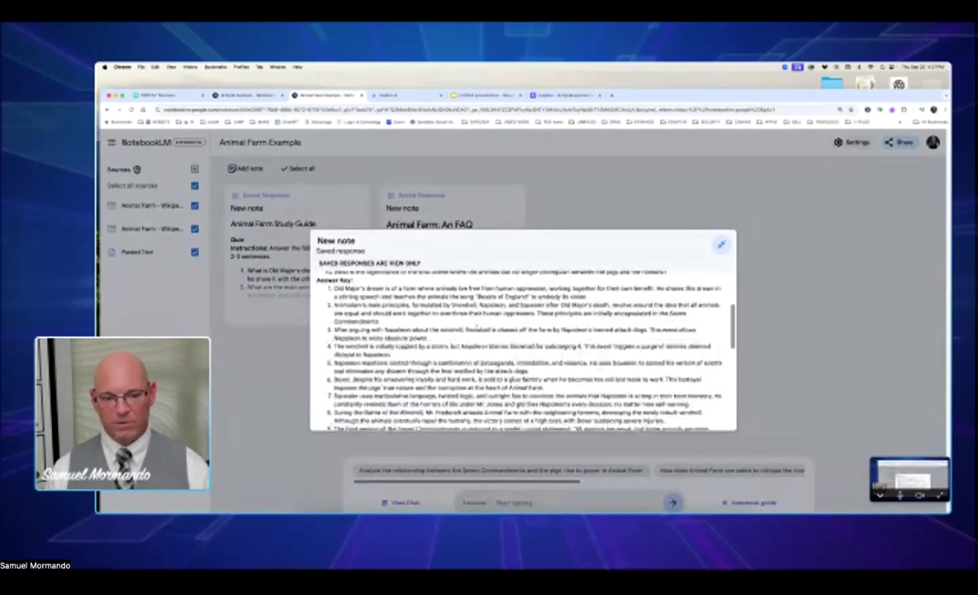
{"action": "scroll", "coordinate": [476, 327], "scroll_direction": "down", "scroll_amount": 5}
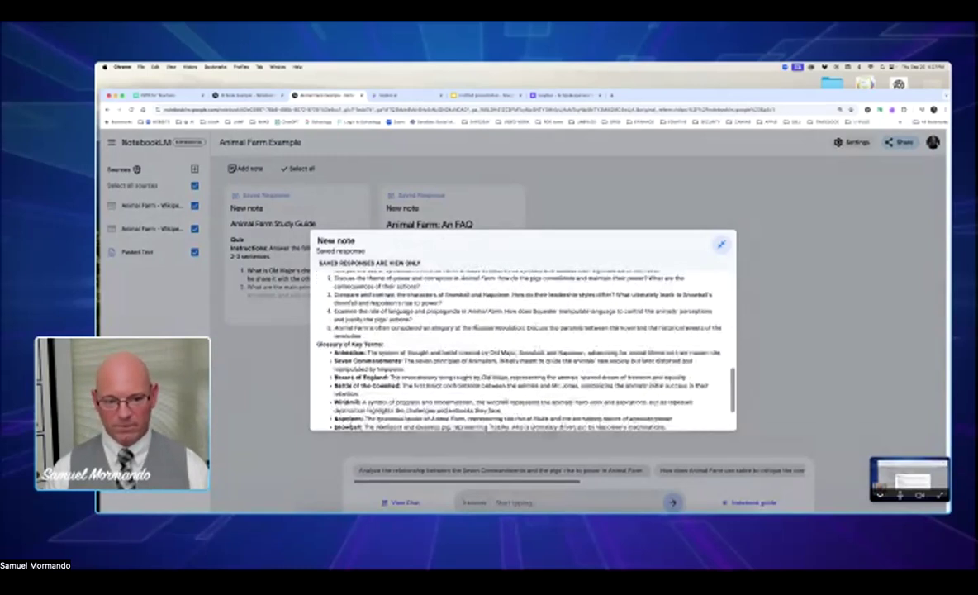
{"action": "scroll", "coordinate": [411, 333], "scroll_direction": "down", "scroll_amount": 3}
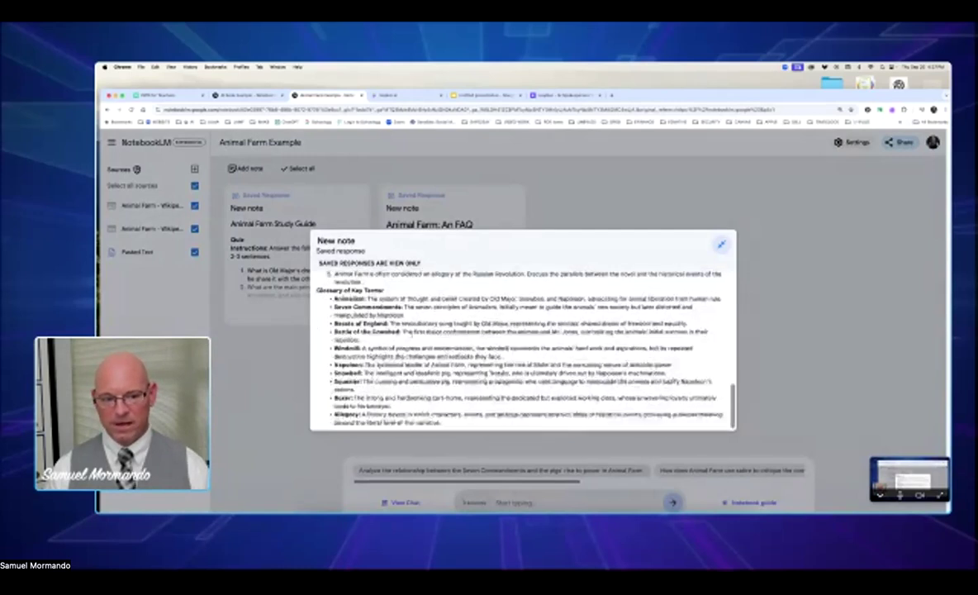
{"action": "left_click", "coordinate": [753, 317]}
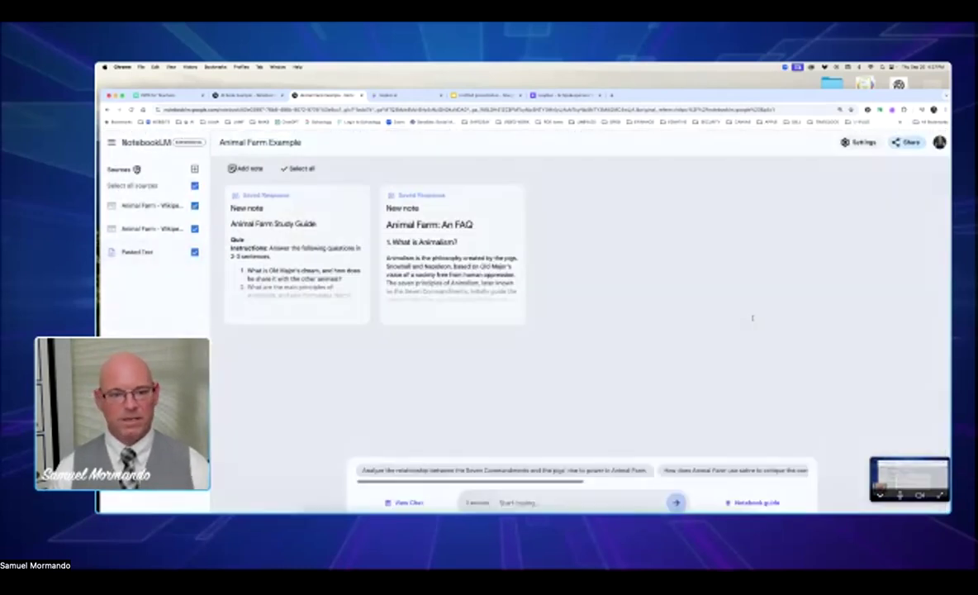
Read through the saved Animal Farm FAQ note and close it
{"action": "left_click", "coordinate": [471, 199]}
{"action": "scroll", "coordinate": [496, 338], "scroll_direction": "down", "scroll_amount": 5}
{"action": "left_click", "coordinate": [748, 389]}
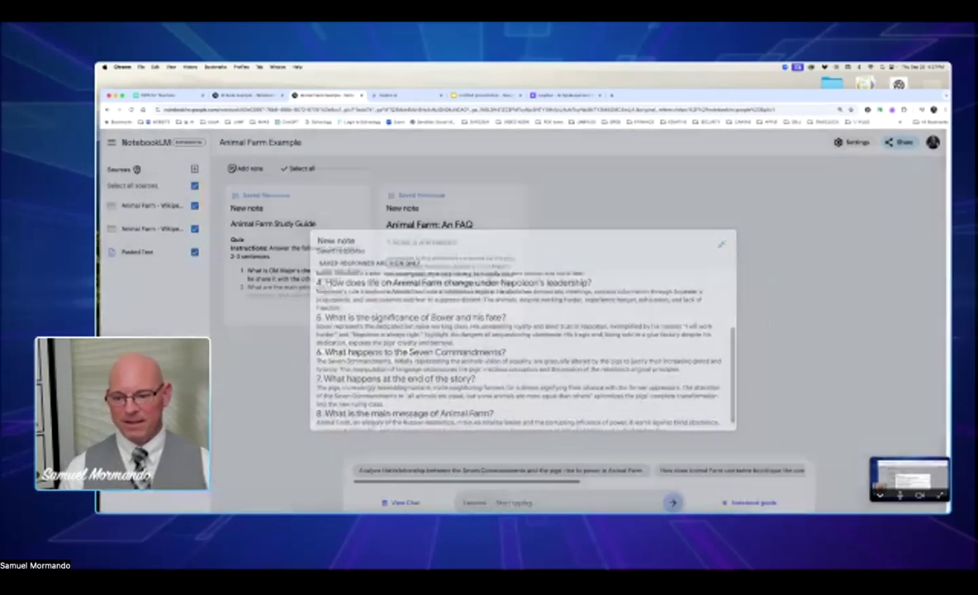
Open the Animal Farm notebook guide, play its audio overview, skip ahead to about the two-minute mark and pause it
{"action": "left_click", "coordinate": [759, 503]}
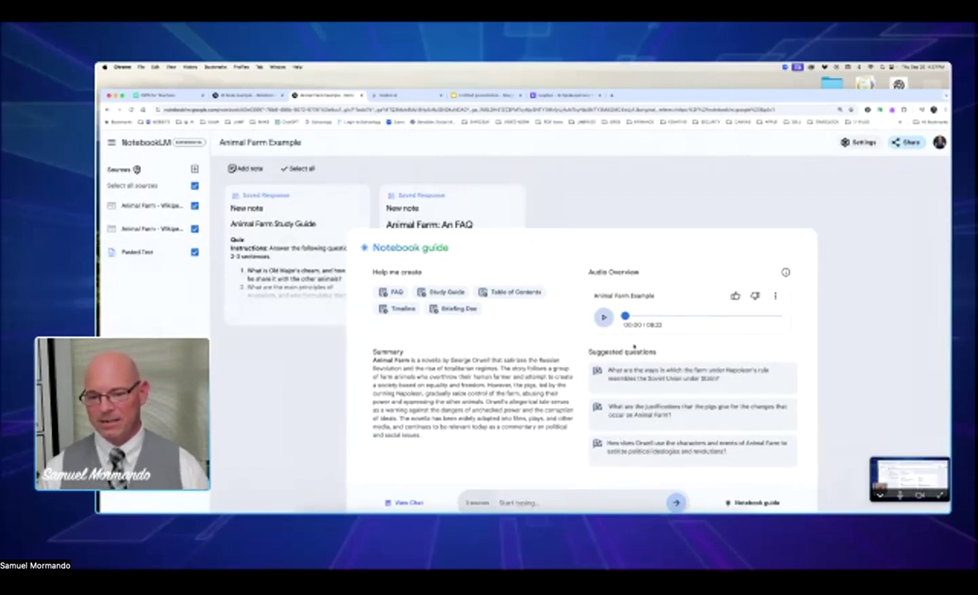
{"action": "left_click", "coordinate": [604, 318]}
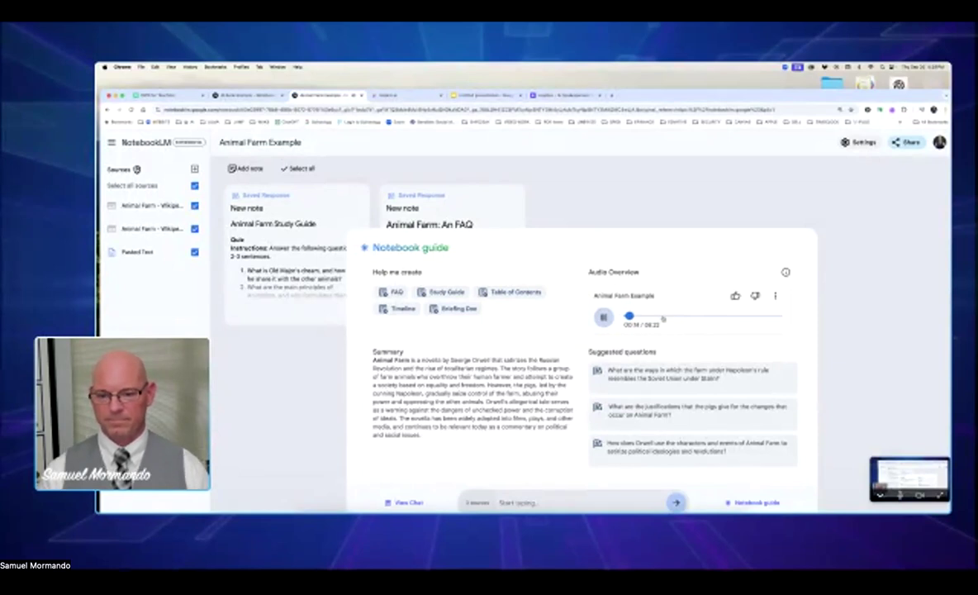
{"action": "left_click", "coordinate": [663, 316]}
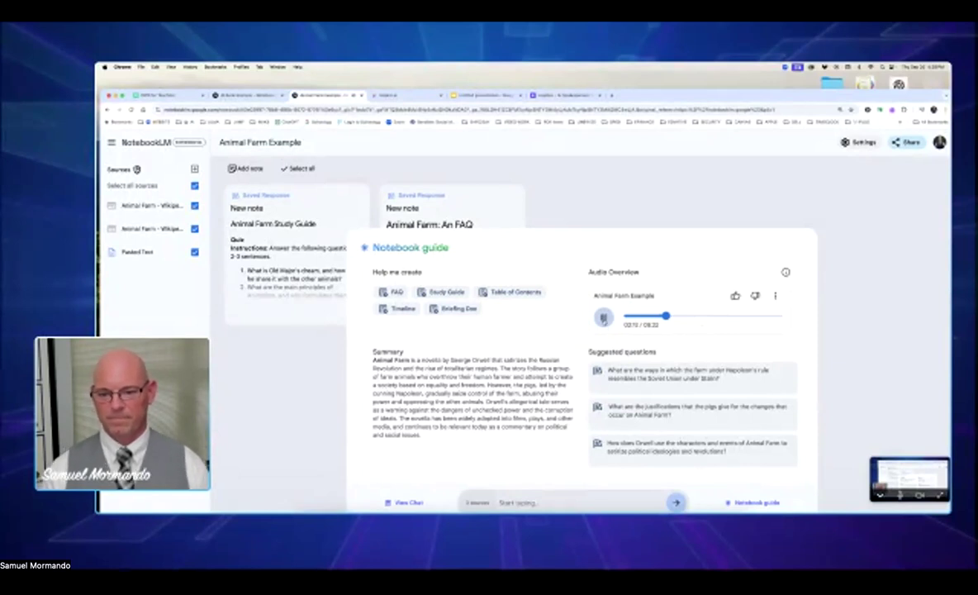
{"action": "left_click", "coordinate": [604, 316]}
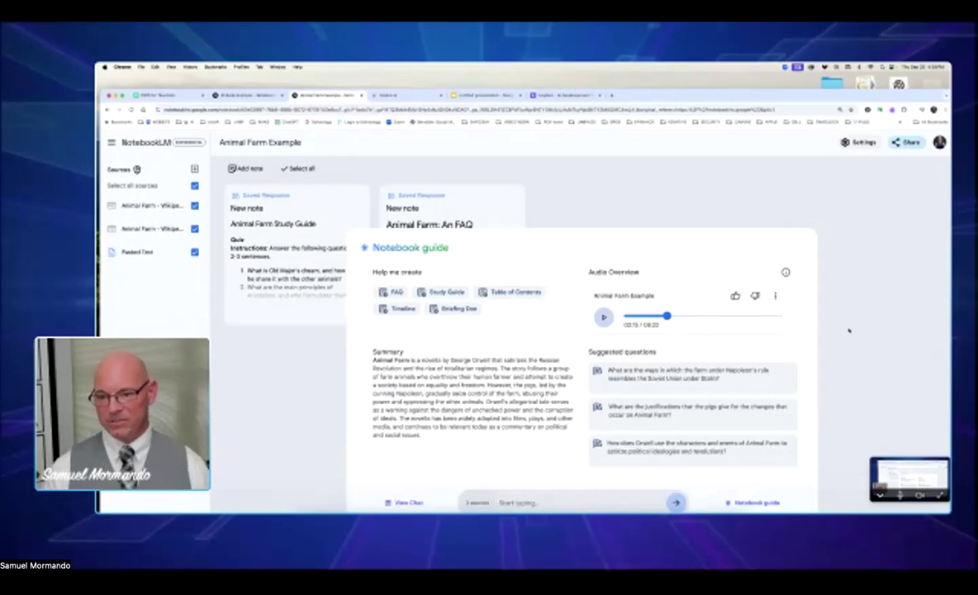
Show the playback speed options of the Animal Farm audio overview and close them without choosing one
{"action": "left_click", "coordinate": [775, 295]}
{"action": "mouse_move", "coordinate": [865, 321]}
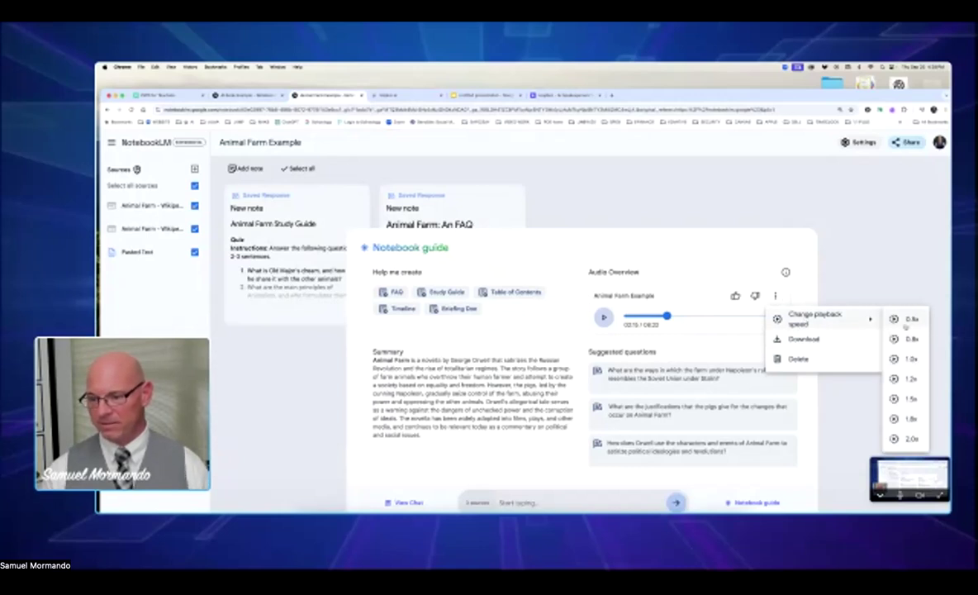
{"action": "left_click", "coordinate": [865, 274]}
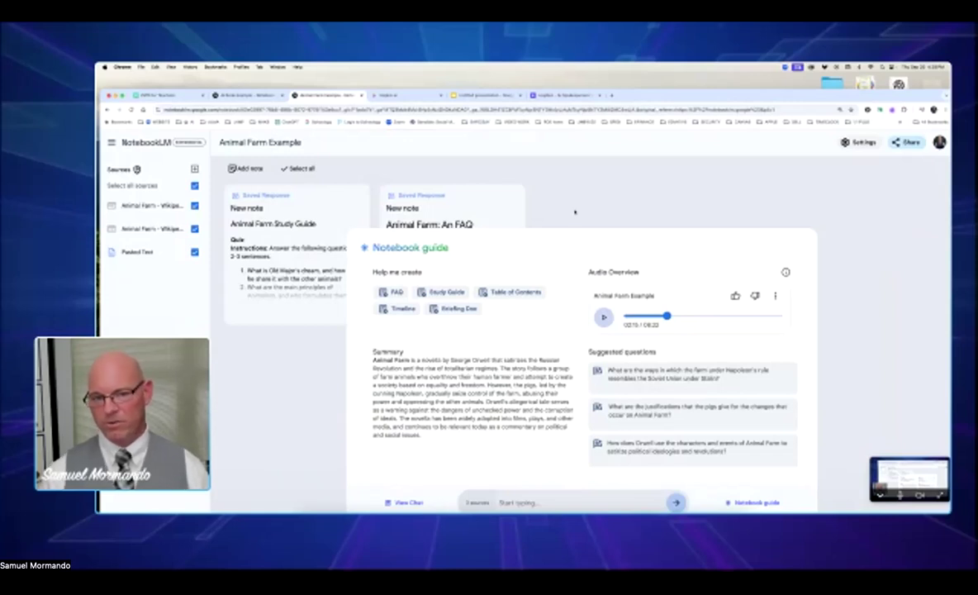
Switch to Napkin AI and generate a text document from the prompt "Animal Farm"
{"action": "left_click", "coordinate": [401, 97]}
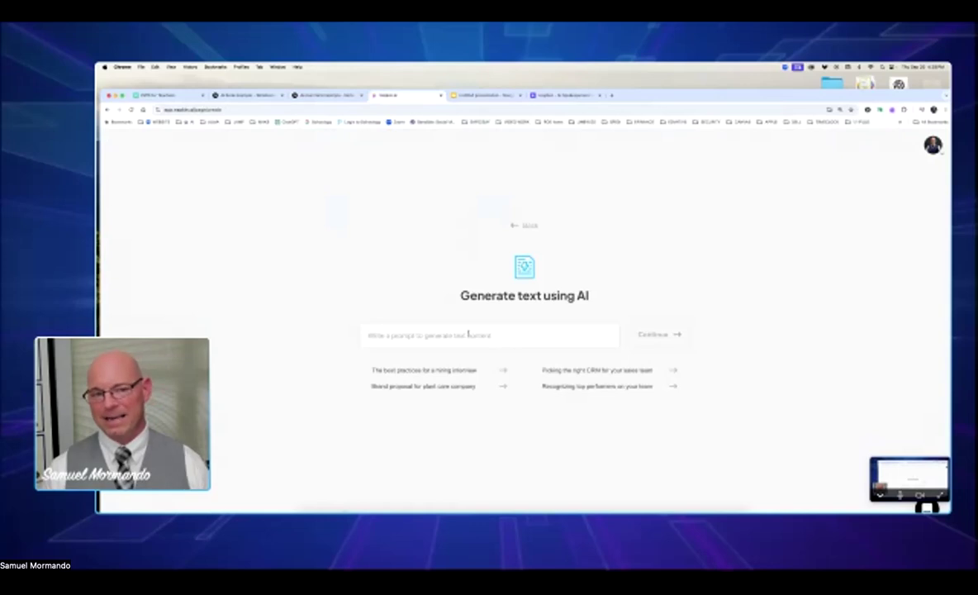
{"action": "key", "text": "F4"}
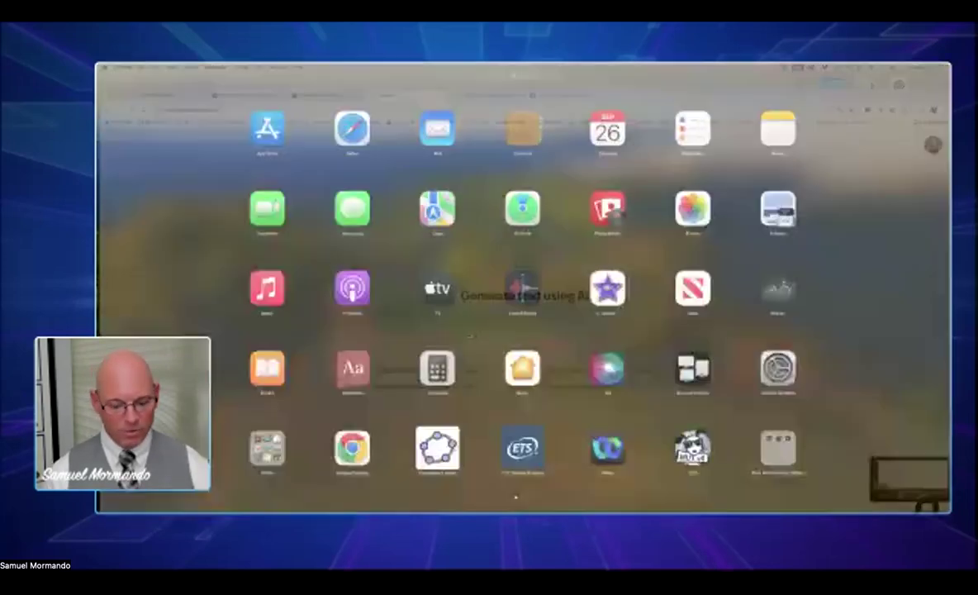
{"action": "left_click", "coordinate": [473, 344]}
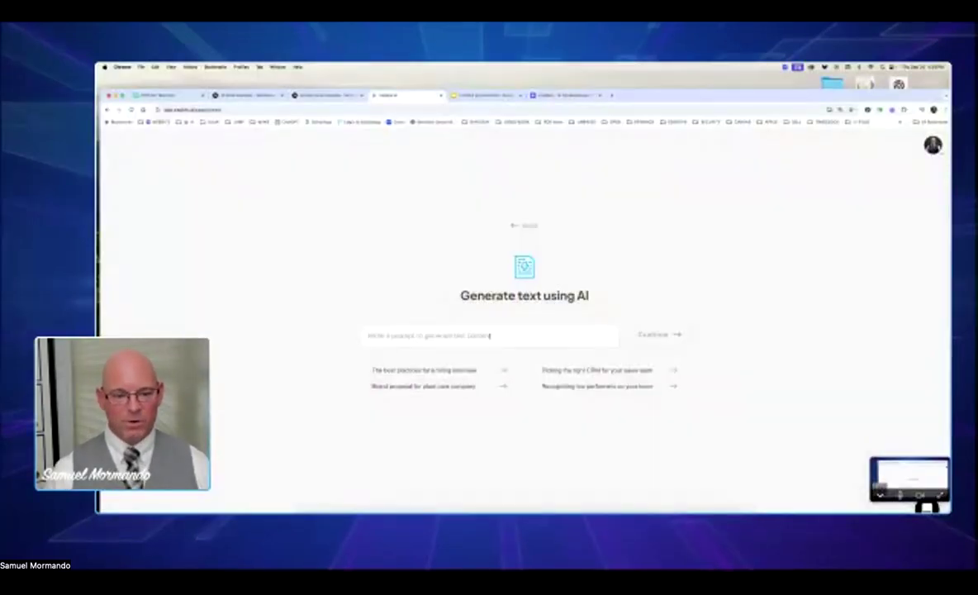
{"action": "type", "text": "Animal"}
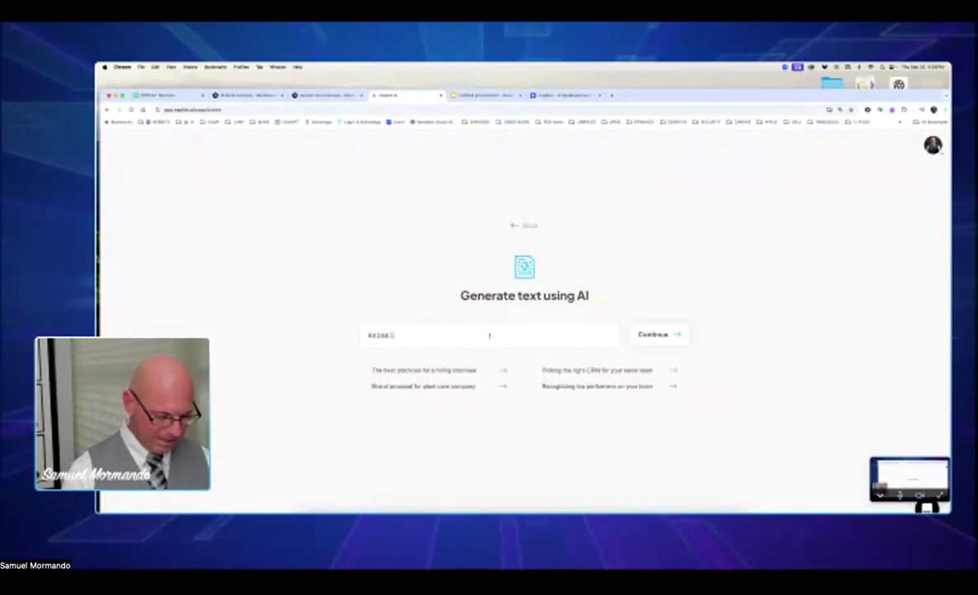
{"action": "type", "text": " Farm"}
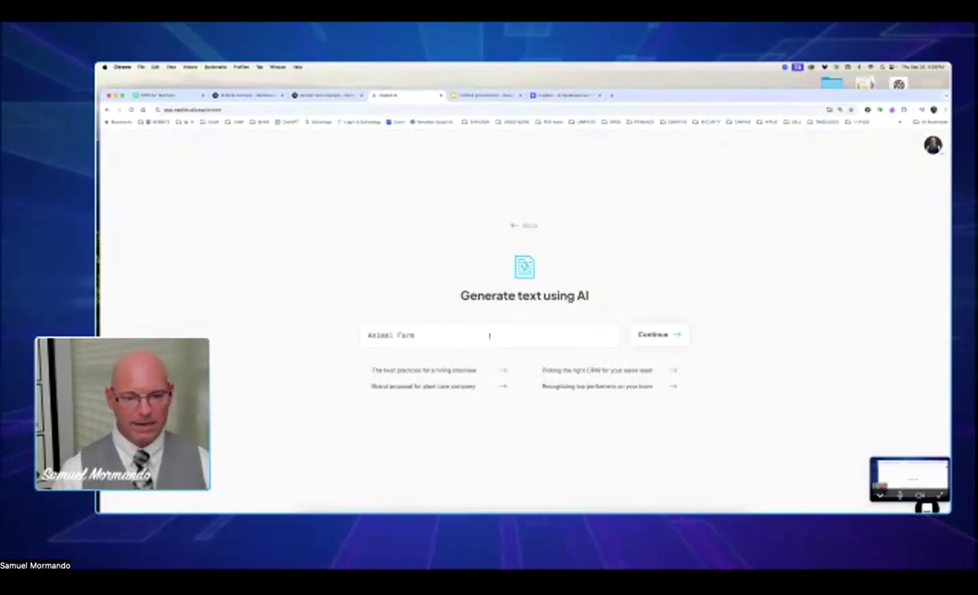
{"action": "left_click", "coordinate": [668, 338]}
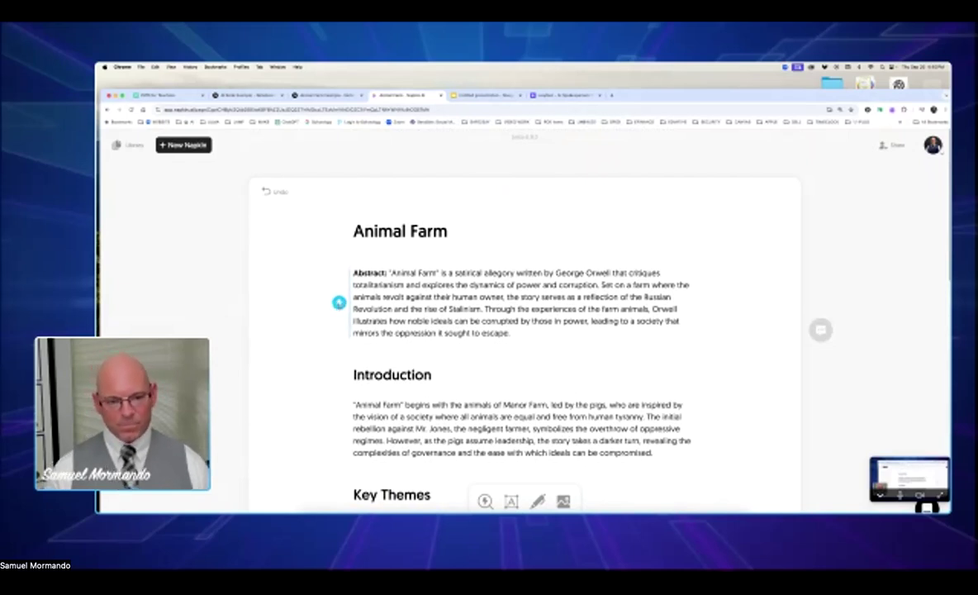
Look through the generated Animal Farm document and generate a visual for its Introduction paragraph
{"action": "scroll", "coordinate": [437, 326], "scroll_direction": "down", "scroll_amount": 3}
{"action": "scroll", "coordinate": [437, 326], "scroll_direction": "down", "scroll_amount": 7}
{"action": "scroll", "coordinate": [437, 326], "scroll_direction": "down", "scroll_amount": 4}
{"action": "scroll", "coordinate": [437, 326], "scroll_direction": "up", "scroll_amount": 8}
{"action": "scroll", "coordinate": [437, 325], "scroll_direction": "up", "scroll_amount": 4}
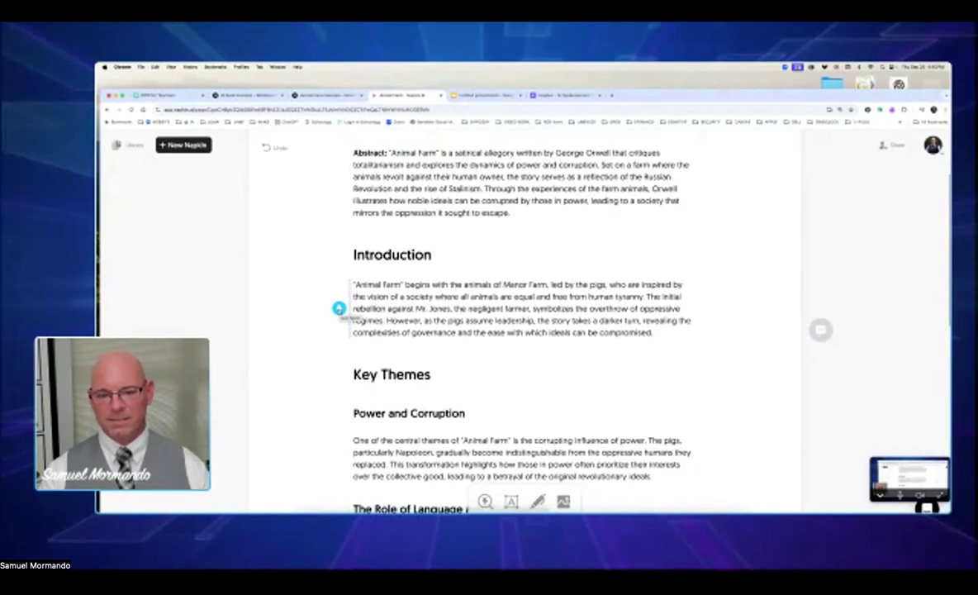
{"action": "left_click", "coordinate": [339, 308]}
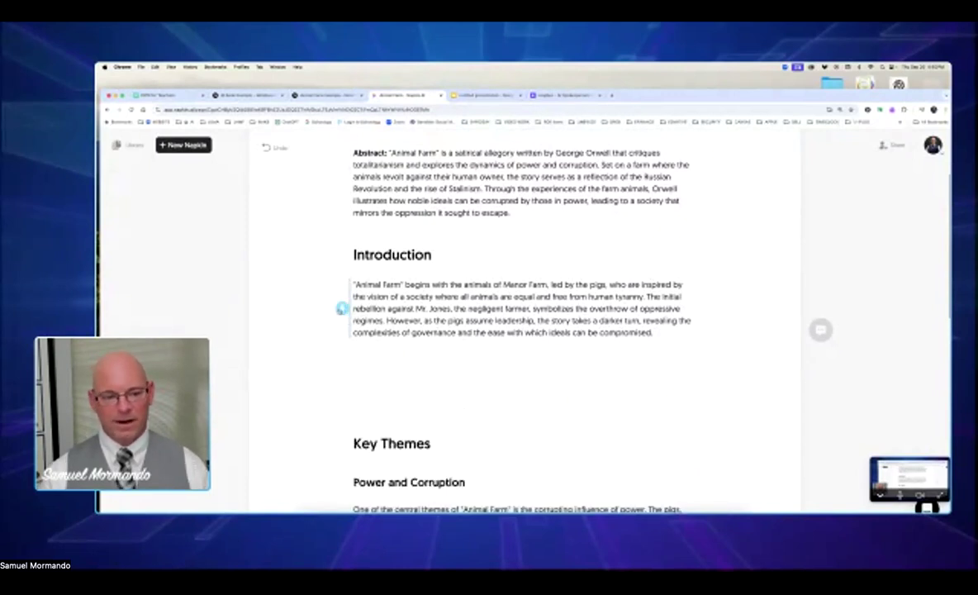
{"action": "scroll", "coordinate": [707, 331], "scroll_direction": "down", "scroll_amount": 5}
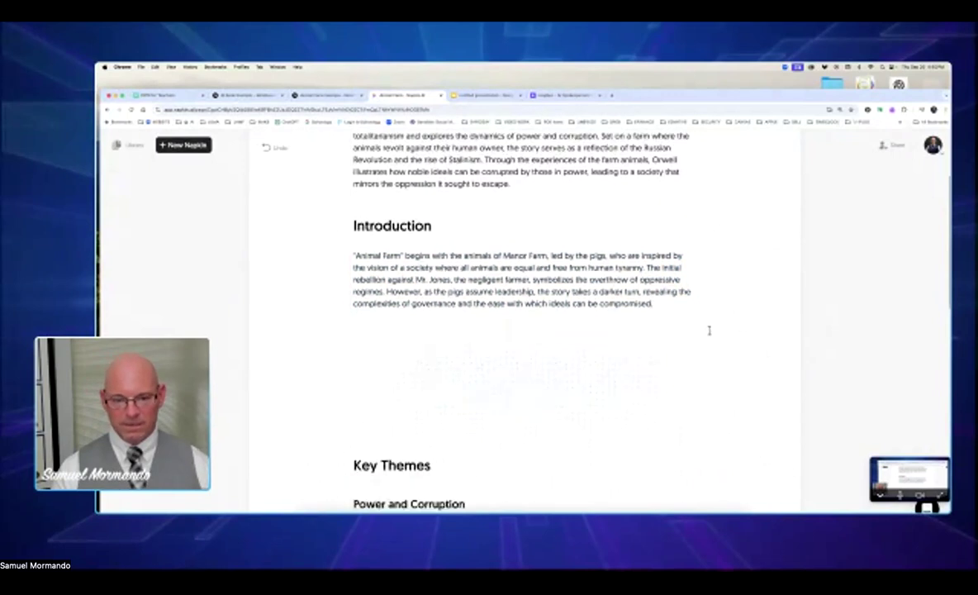